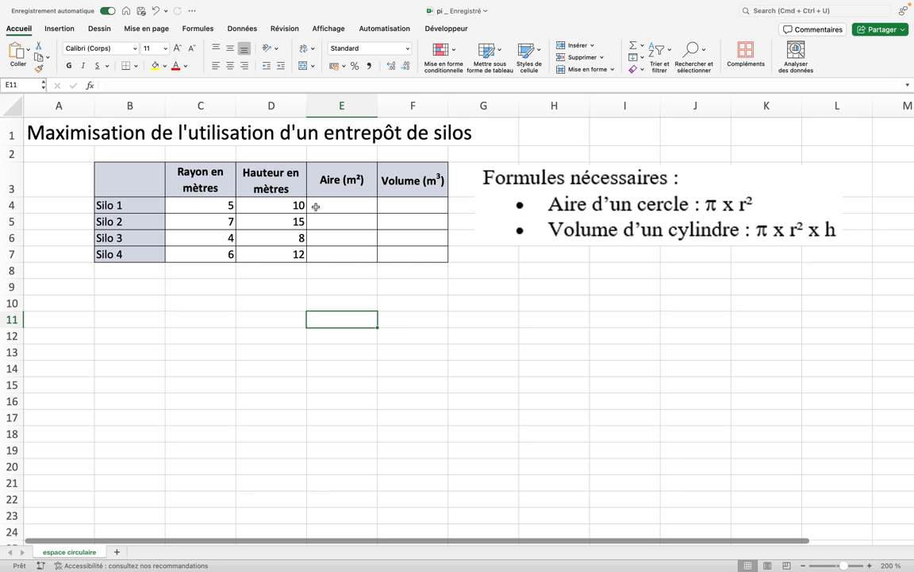
# - Enter =pi() in Silo 1's area cell E4
pyautogui.click(350, 208)
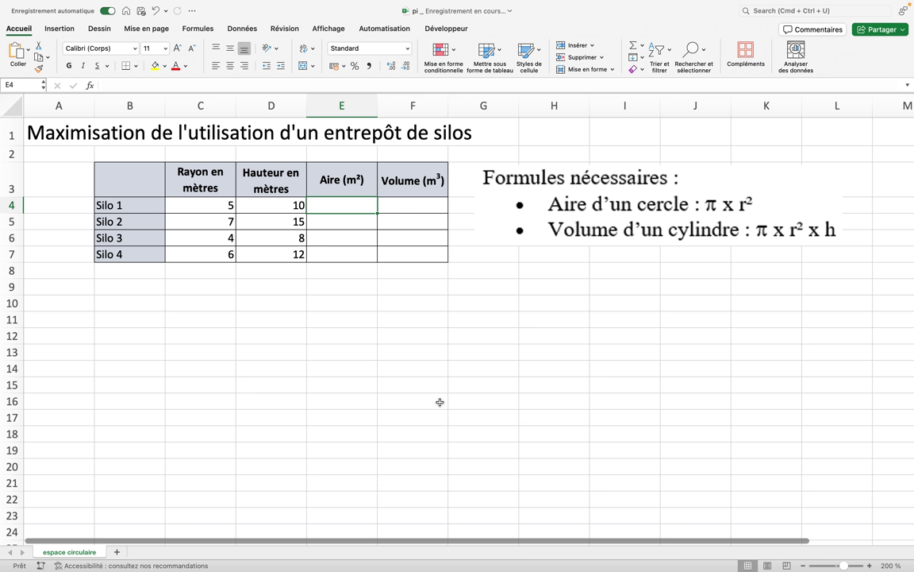
pyautogui.write('=')
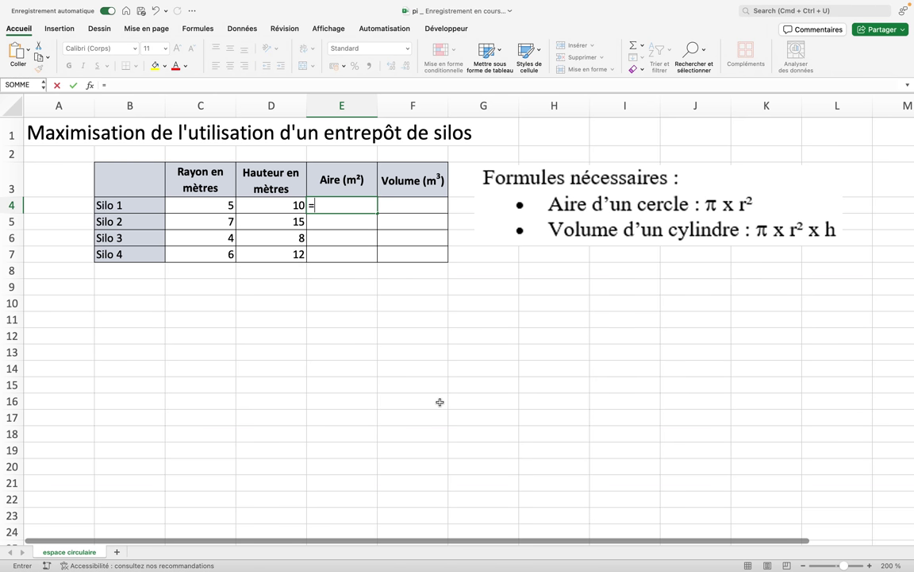
pyautogui.write('pi()')
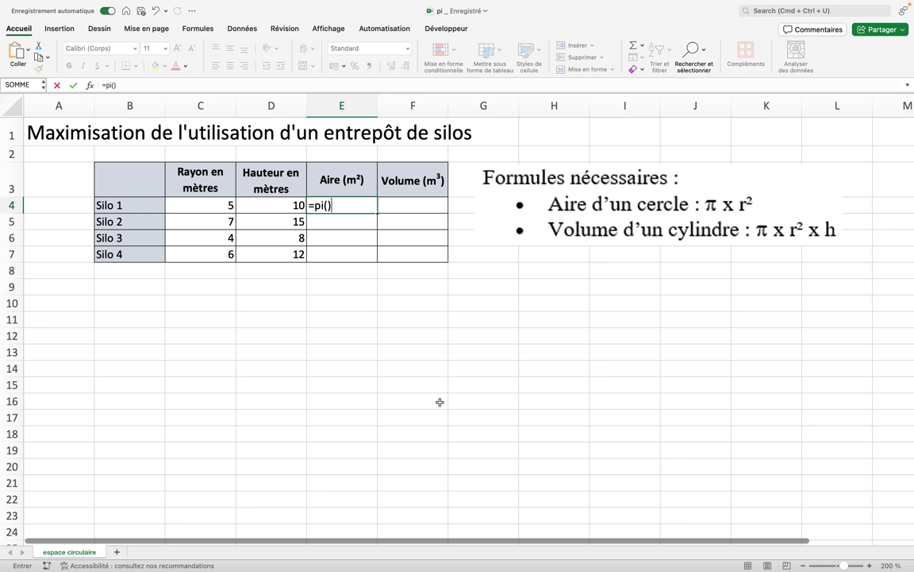
pyautogui.press('Return')
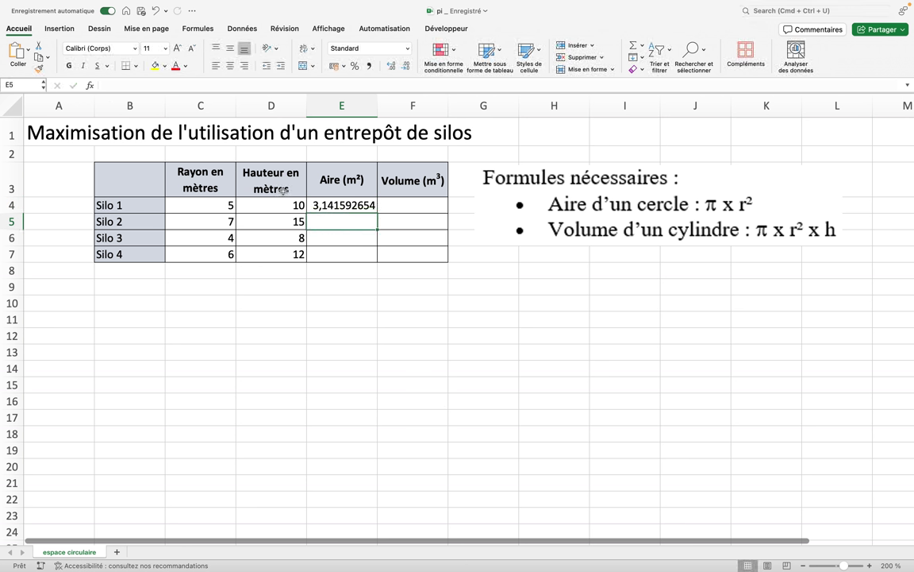
# - Change E4 to =PI()*C4^2 so Silo 1's area shows 78,53981634
pyautogui.doubleClick(345, 204)
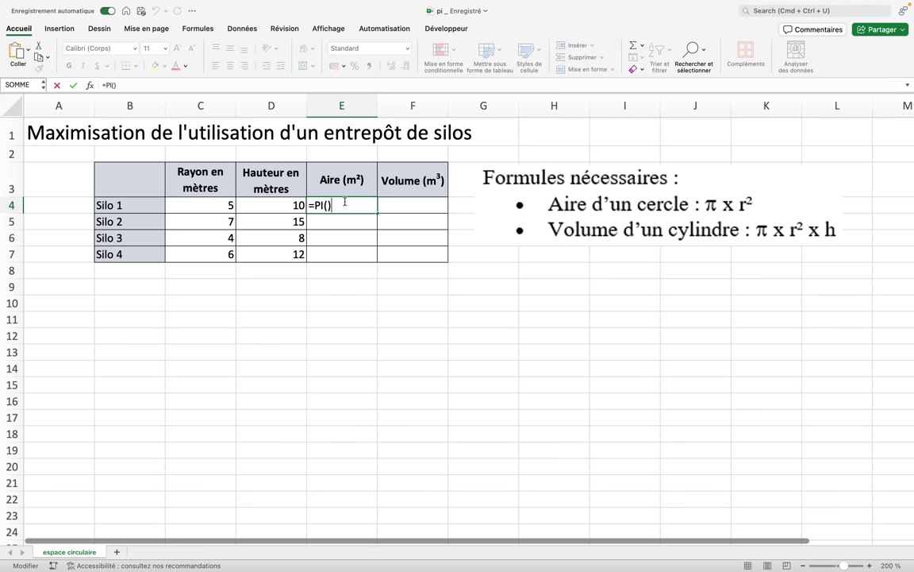
pyautogui.write('*')
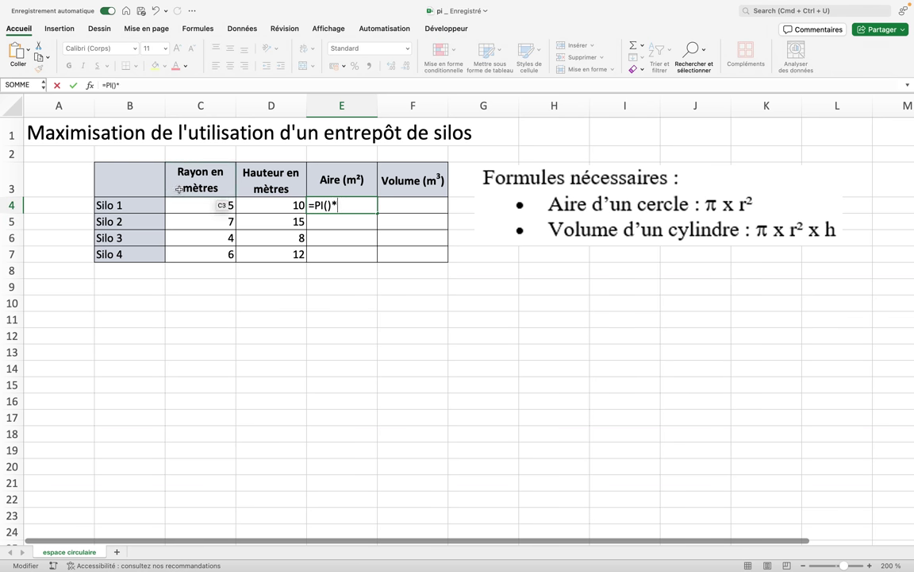
pyautogui.click(182, 201)
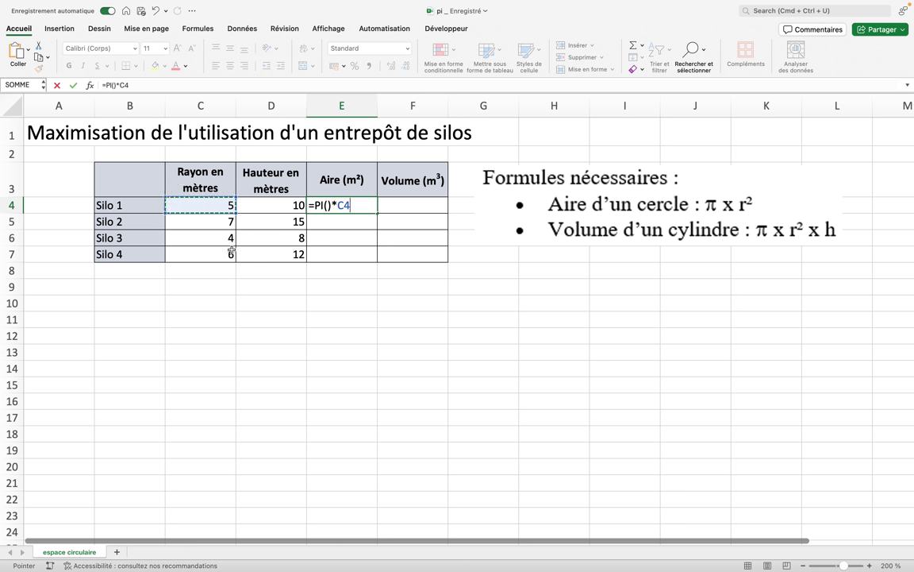
pyautogui.write('^^')
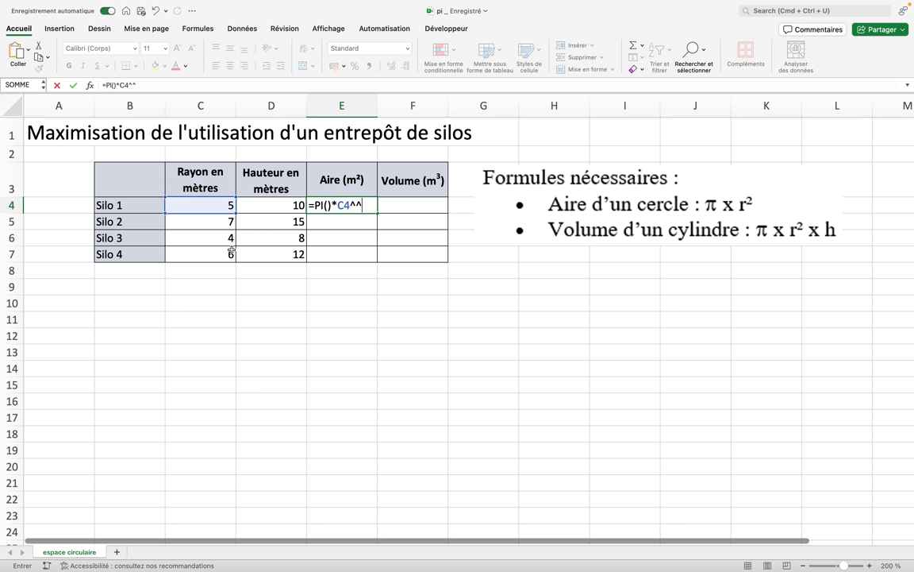
pyautogui.press('BackSpace')
pyautogui.write('2')
pyautogui.press('Return')
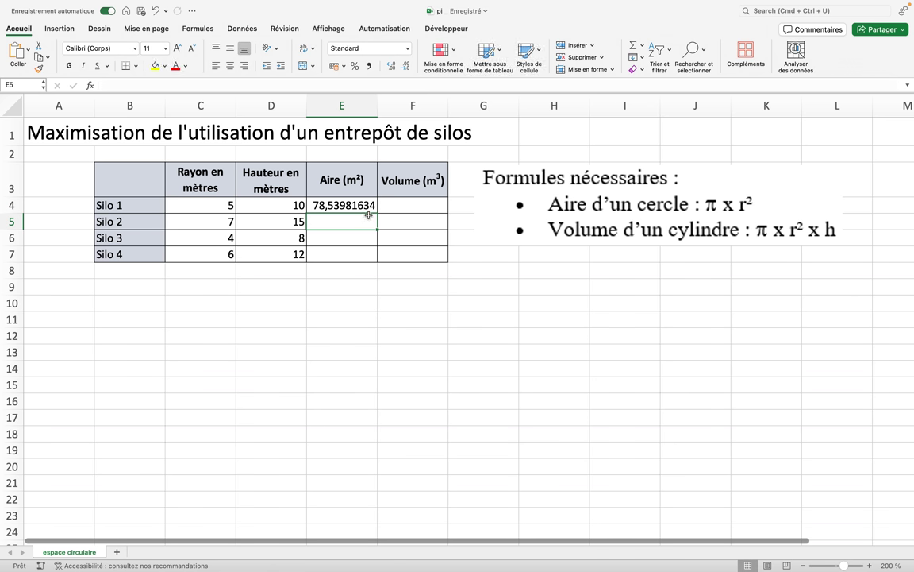
# - Fill the area formula from E4 down to E7 for Silos 2–4
pyautogui.click(340, 205)
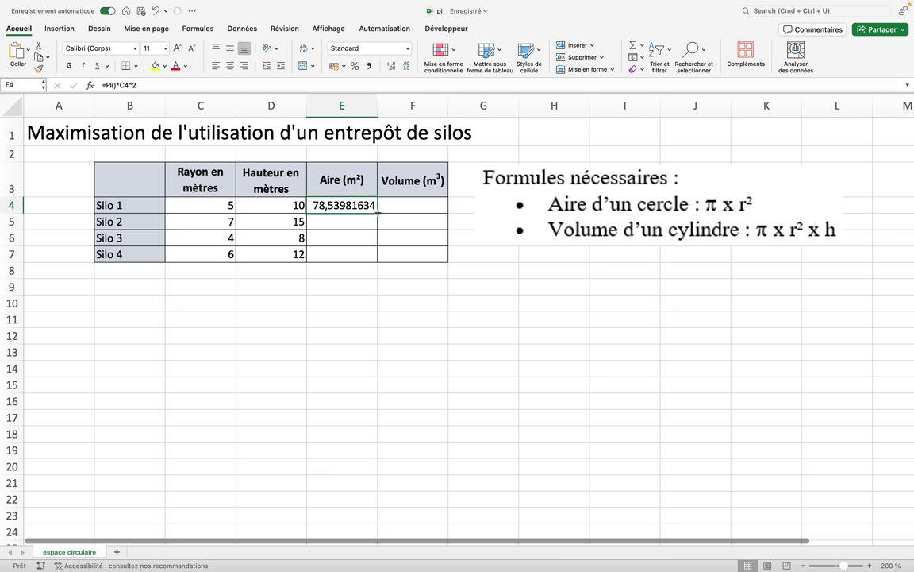
pyautogui.moveTo(378, 213); pyautogui.dragTo(378, 256)
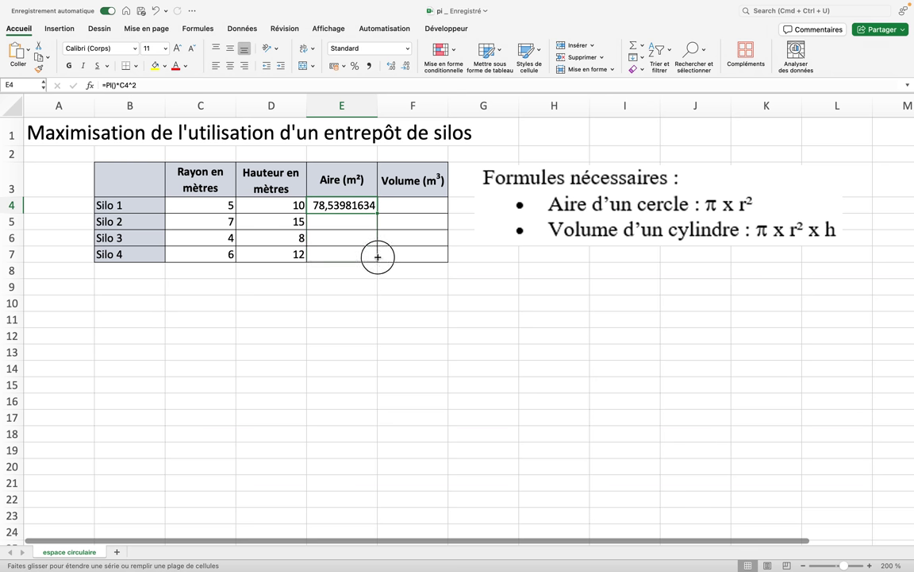
pyautogui.moveTo(378, 255); pyautogui.dragTo(378, 257)
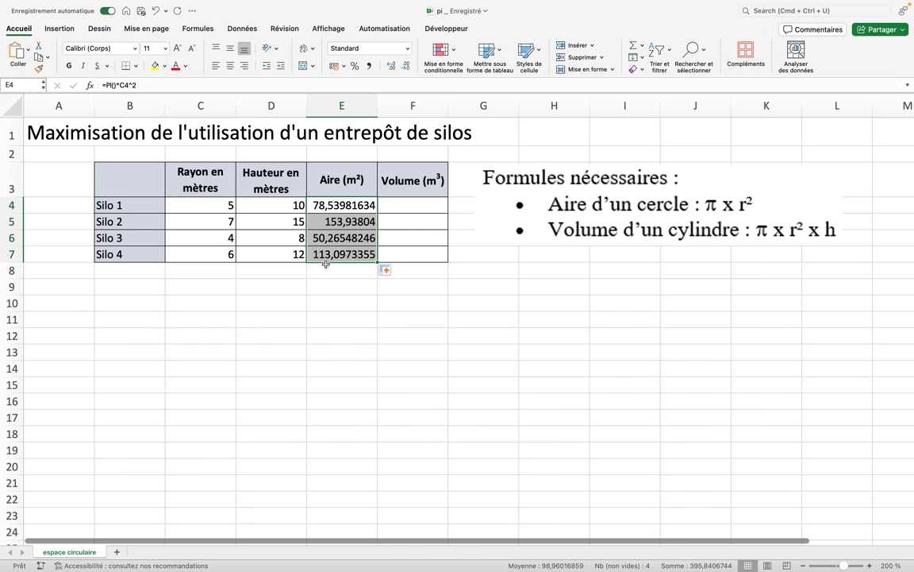
# - Format the areas as Nombre with two decimals (153,94; 50,27; 113,10)
pyautogui.click(408, 48)
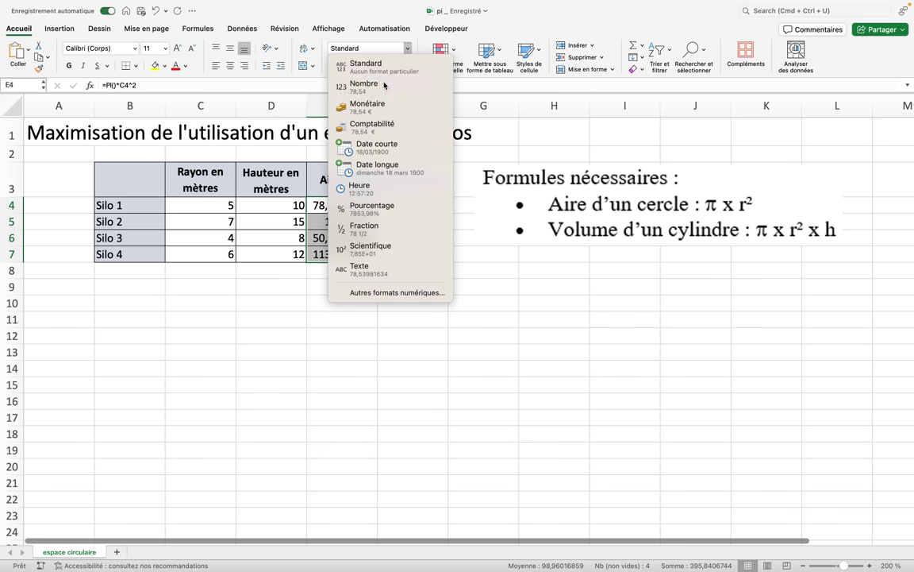
pyautogui.click(384, 85)
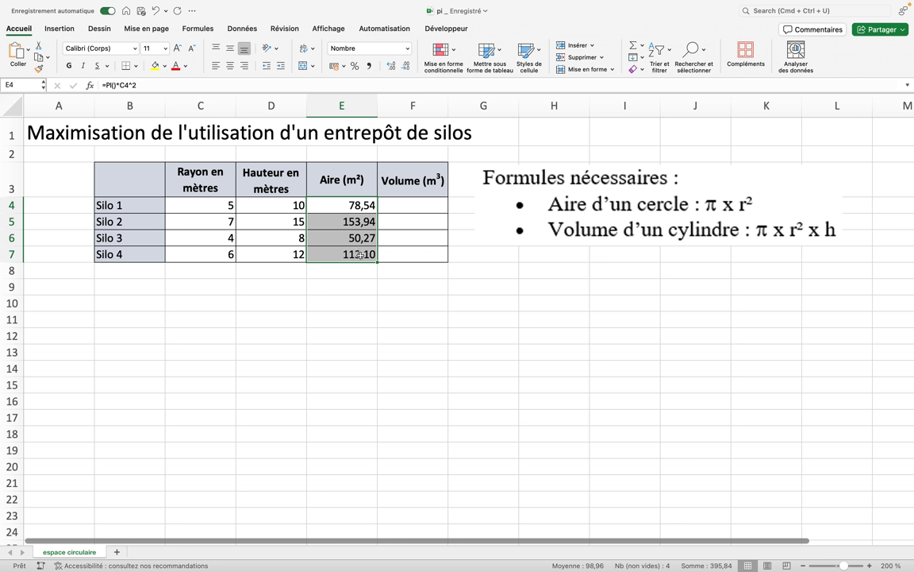
pyautogui.click(404, 204)
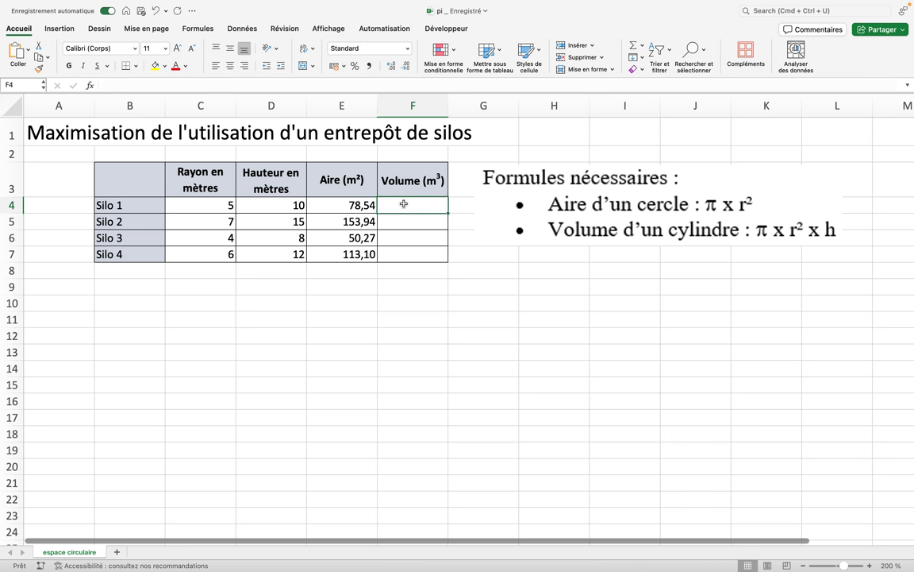
# - Start Silo 1's volume formula in F4 as =E4*, awaiting the height D4
pyautogui.write('=')
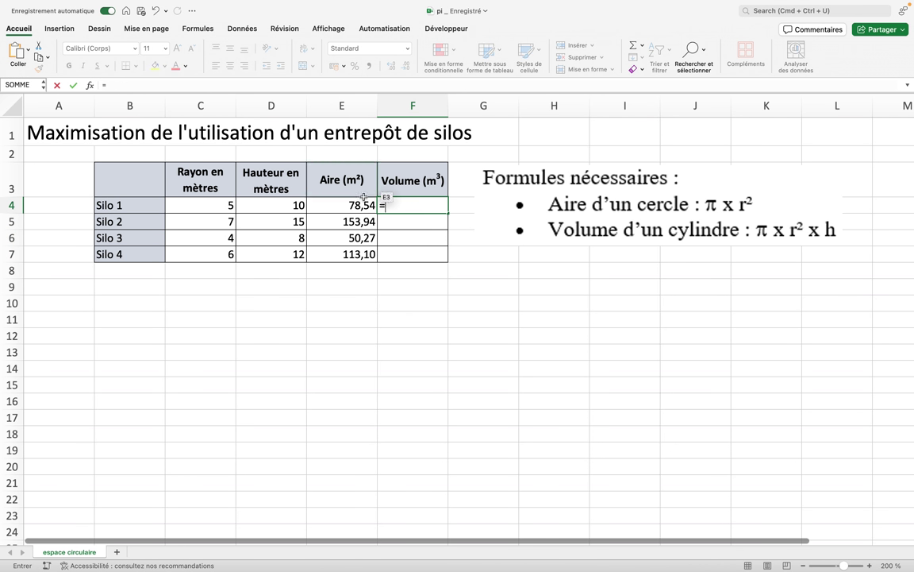
pyautogui.click(363, 201)
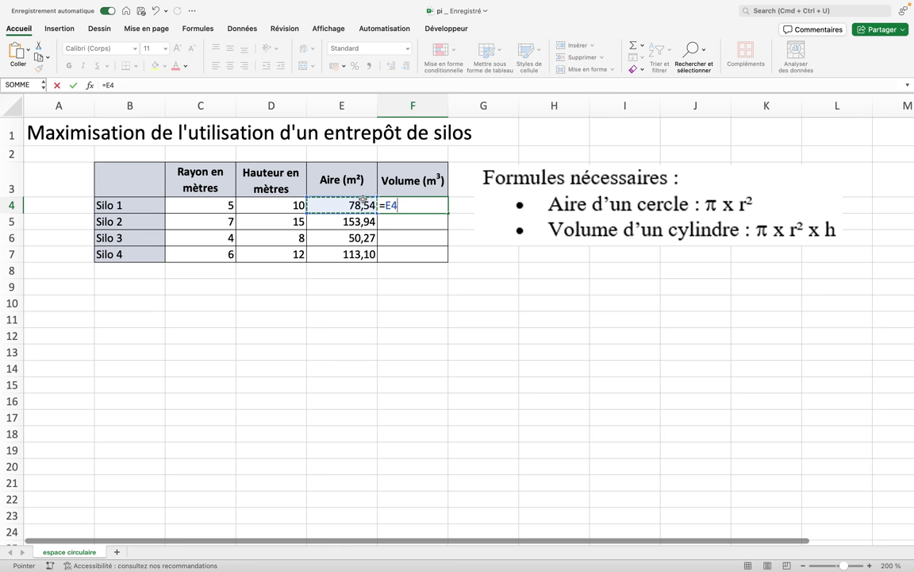
pyautogui.write('*')
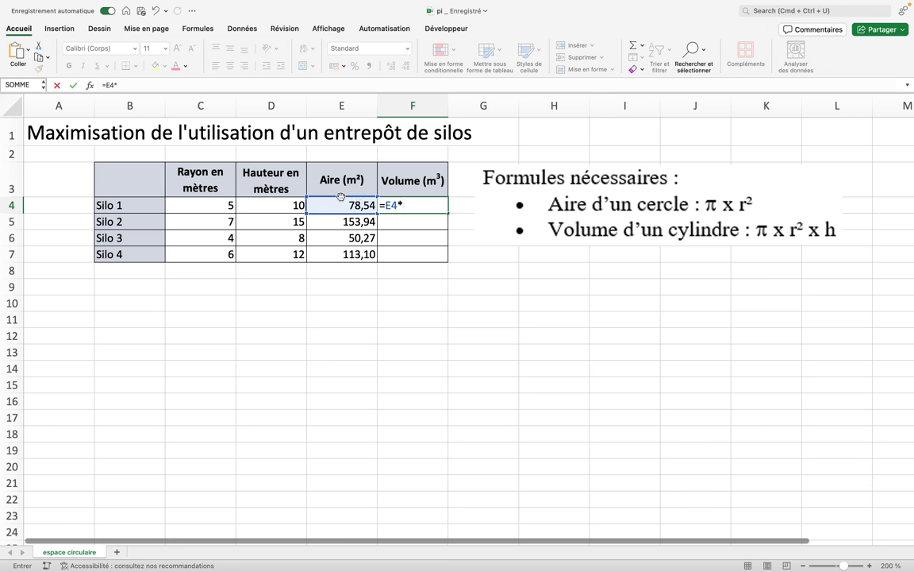
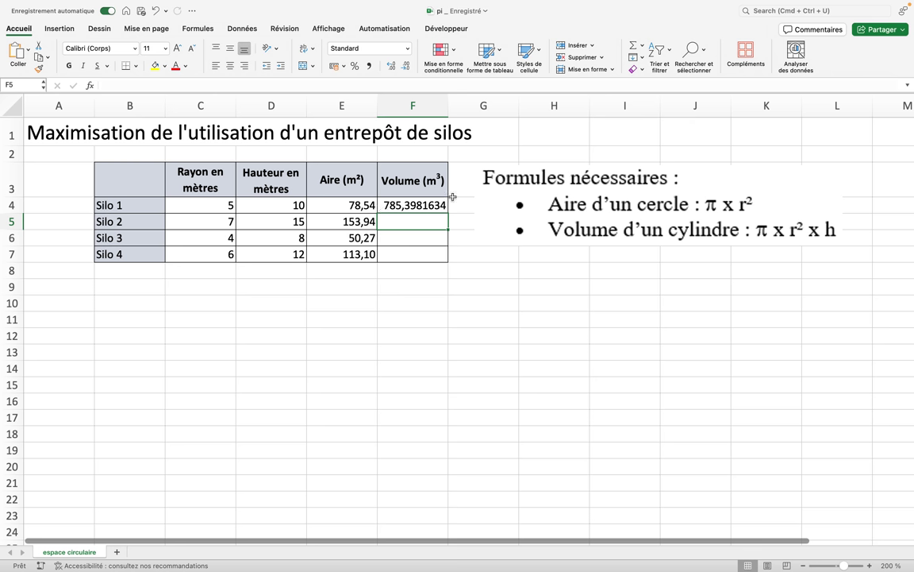
# - Format Silo 1's volume in F4 as Nombre so it shows 785,40
pyautogui.click(404, 208)
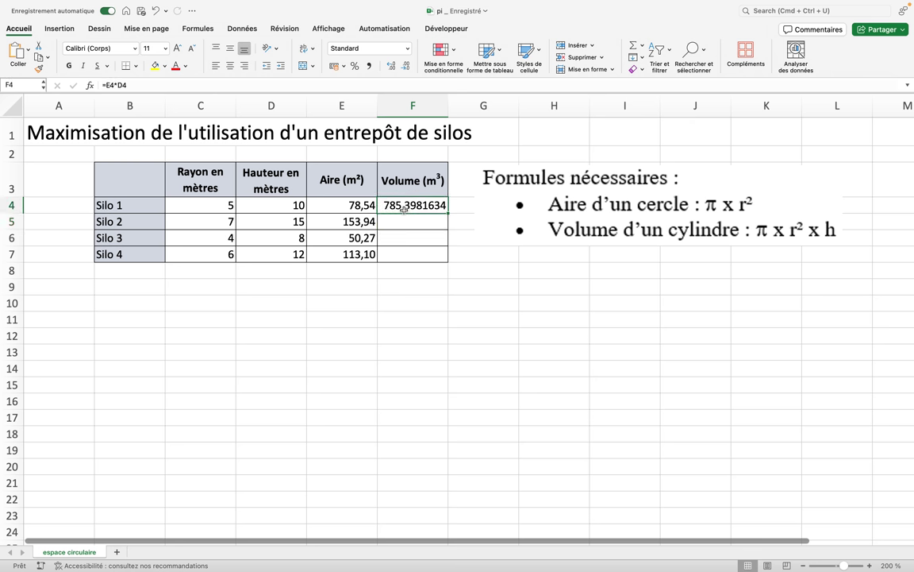
pyautogui.click(408, 50)
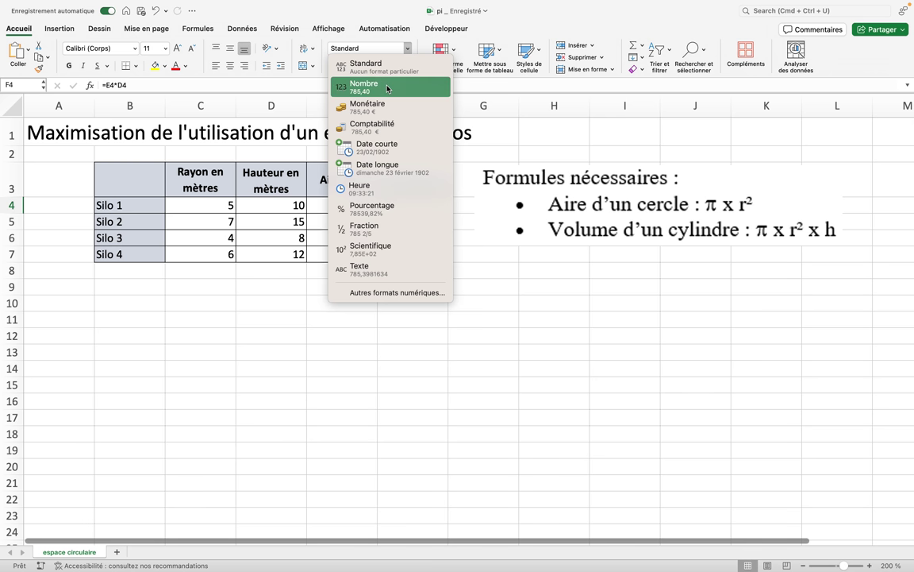
pyautogui.click(387, 86)
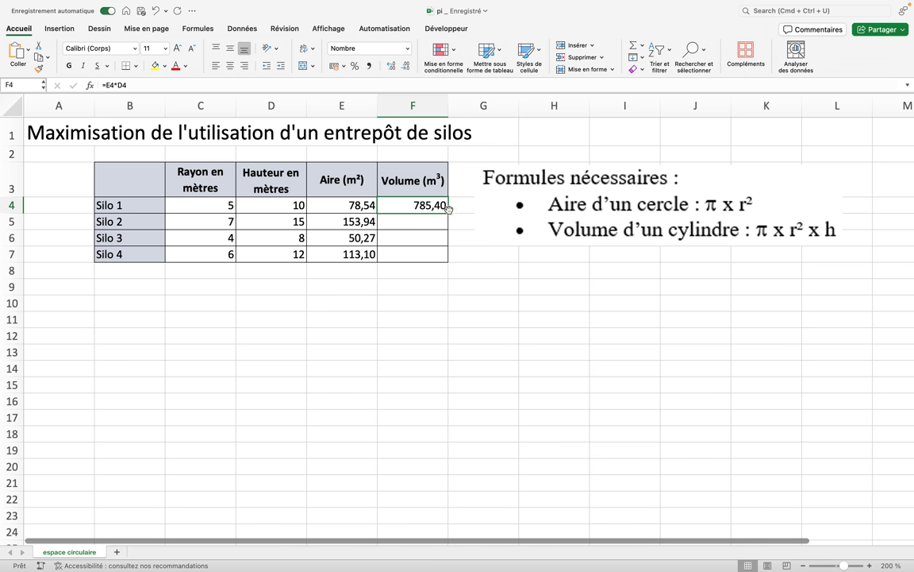
# - Fill the F4 volume formula down to F7, giving 2309,07, 402,12 and 1357,17
pyautogui.moveTo(448, 211); pyautogui.dragTo(445, 254)
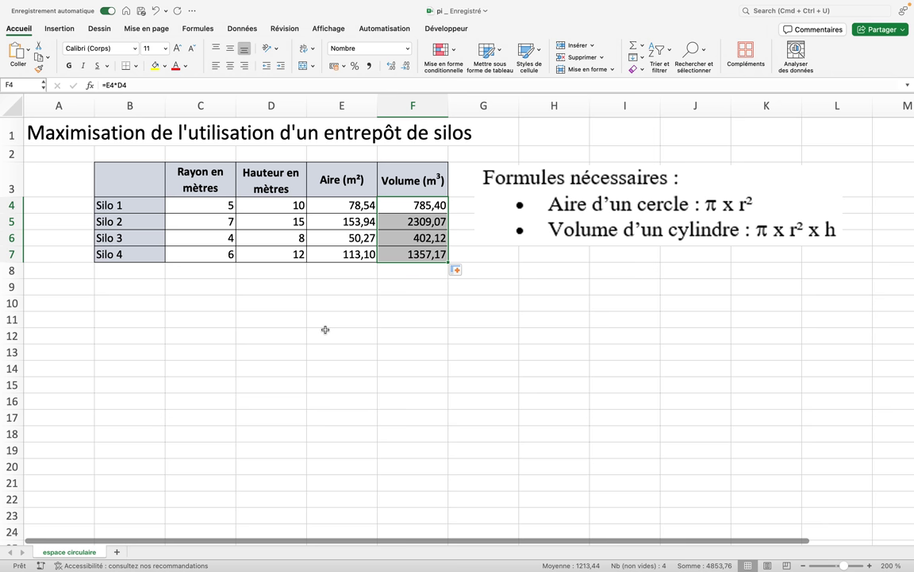
pyautogui.moveTo(398, 3)
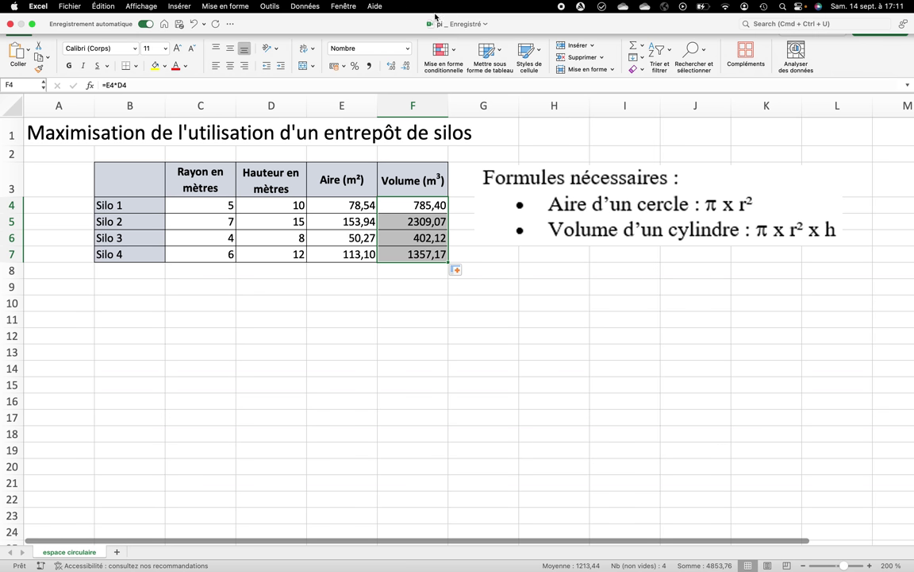